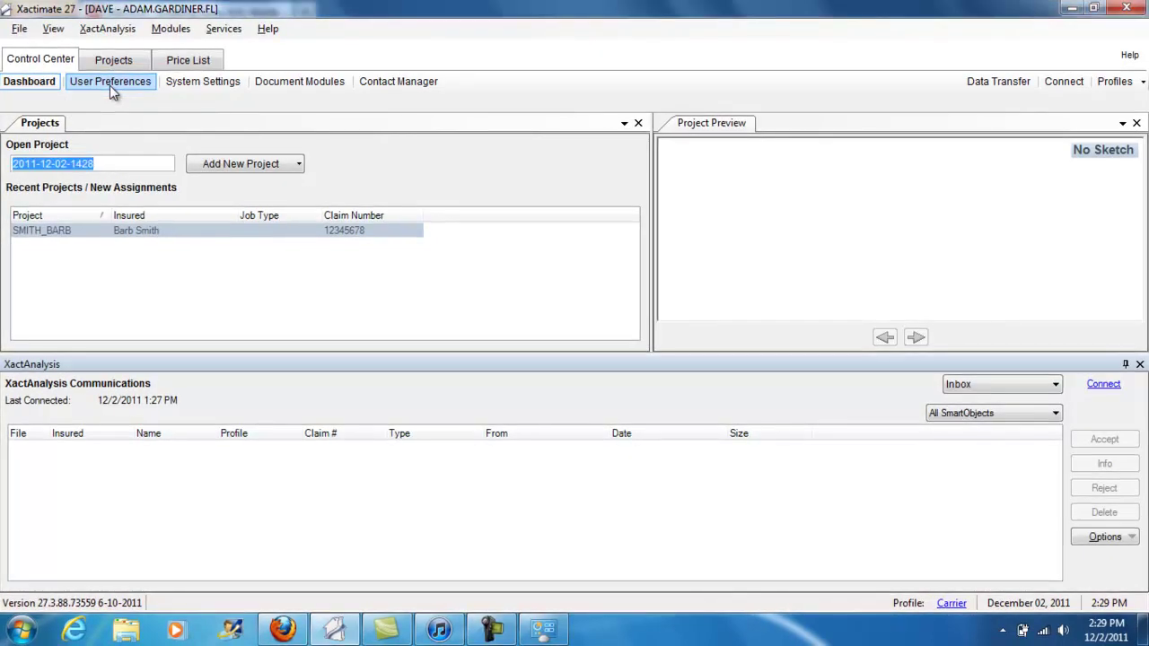
Step: Review the Apply BSC choices in User Preferences and leave it at Do Not Apply
{"action": "left_click", "coordinate": [110, 85]}
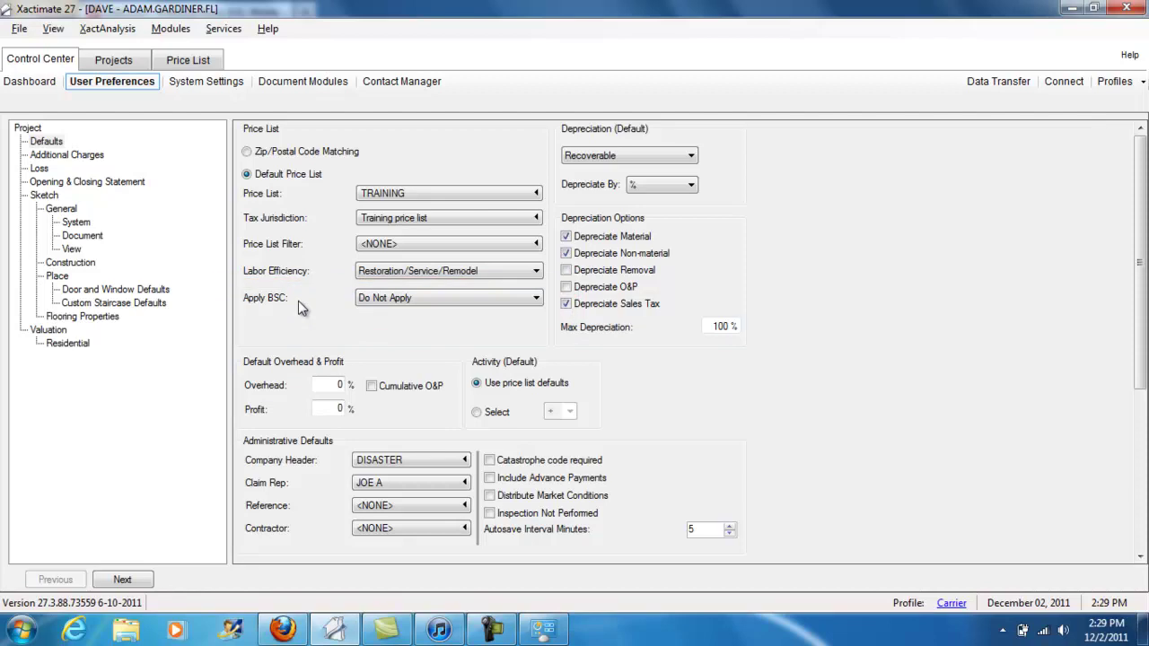
{"action": "left_click", "coordinate": [537, 304]}
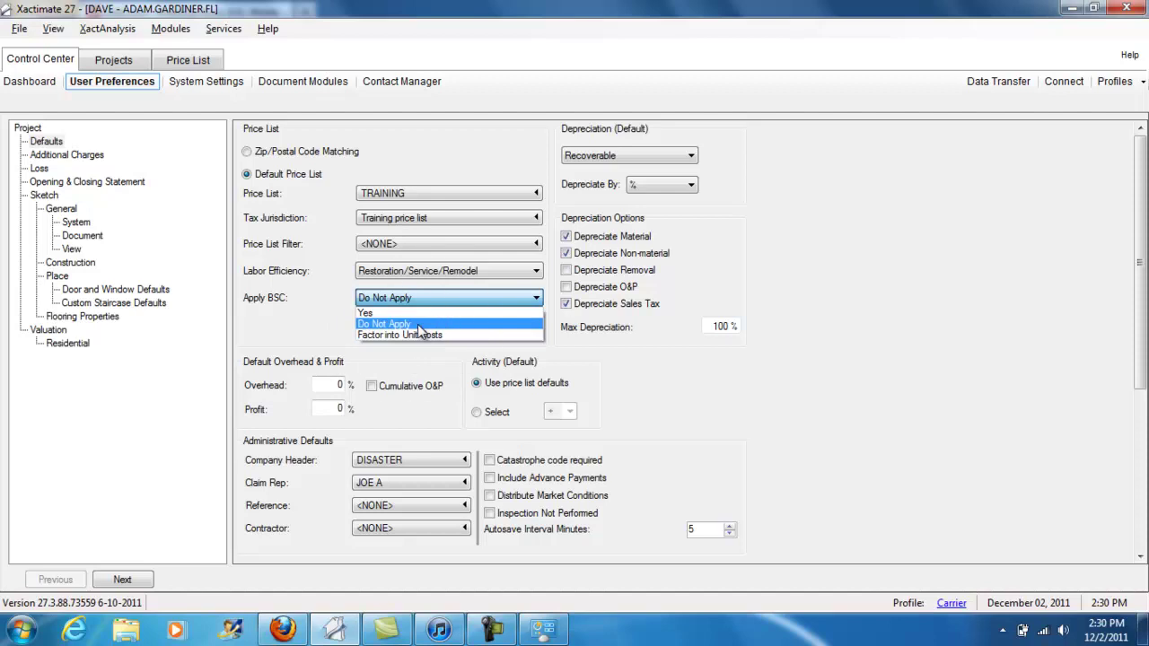
{"action": "left_click", "coordinate": [418, 324]}
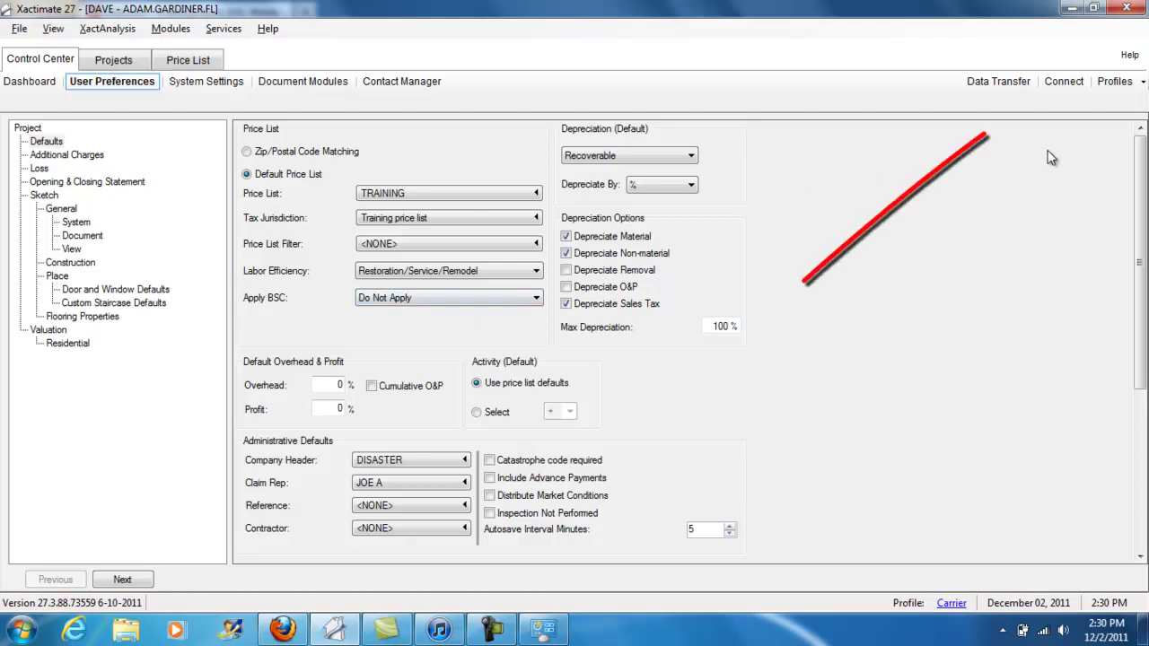
Step: Search the widened Real Time Training help pane for 'base service charges'
{"action": "left_click", "coordinate": [1129, 57]}
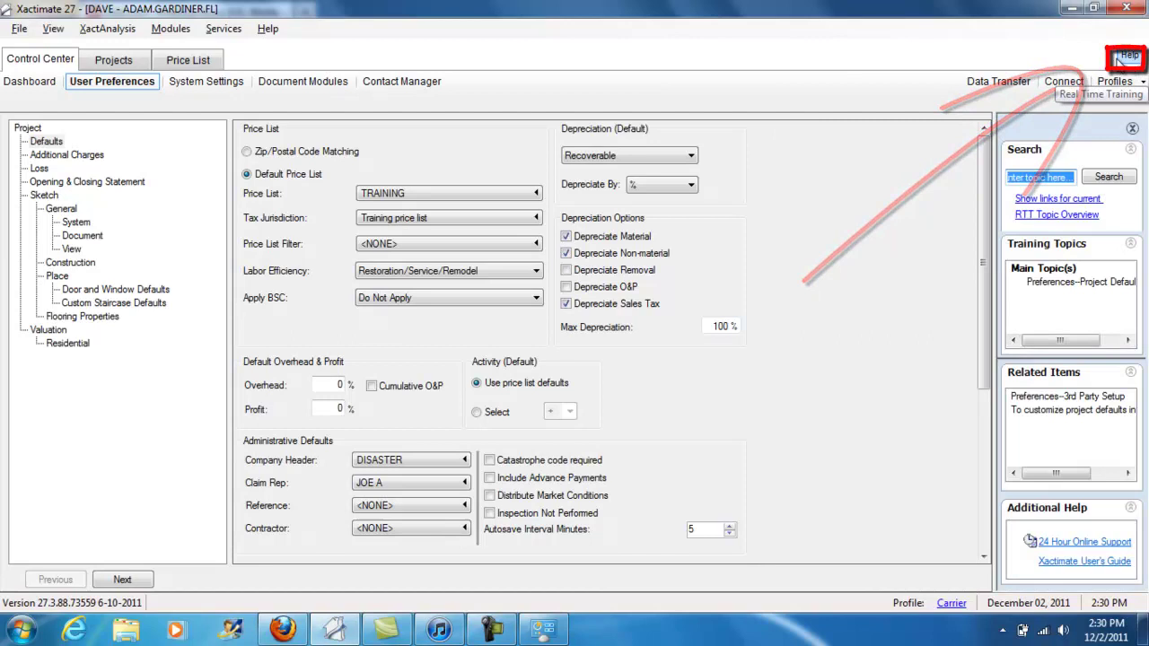
{"action": "left_click_drag", "start_coordinate": [994, 193], "coordinate": [922, 189]}
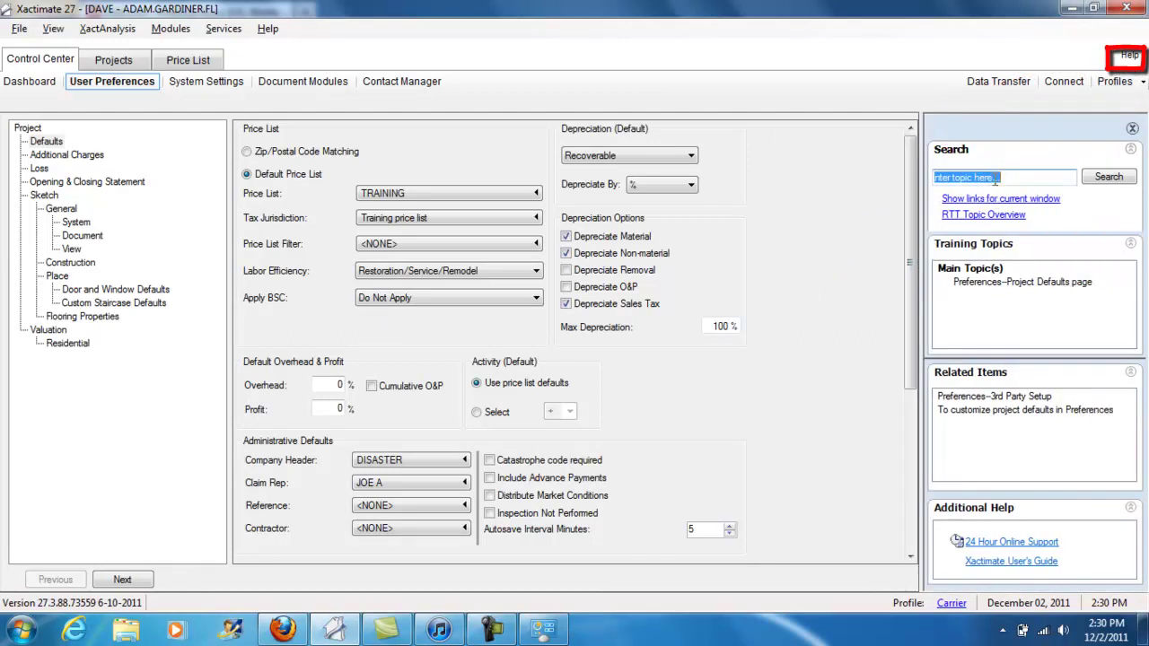
{"action": "type", "text": "base service c"}
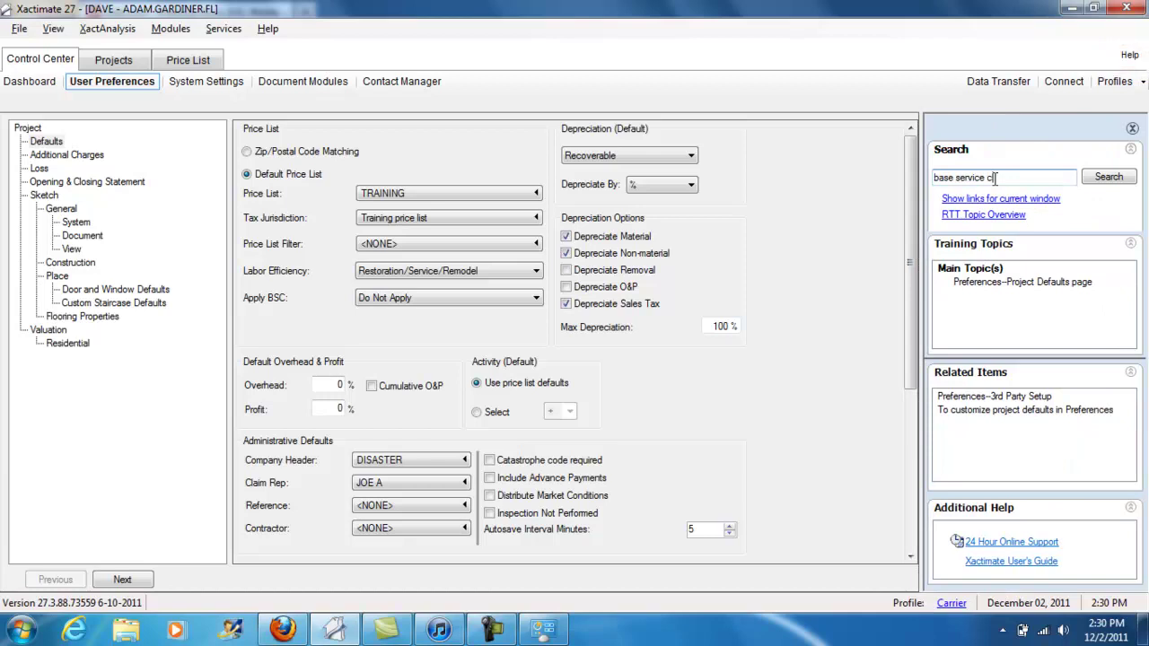
{"action": "type", "text": "harges"}
{"action": "left_click", "coordinate": [1108, 177]}
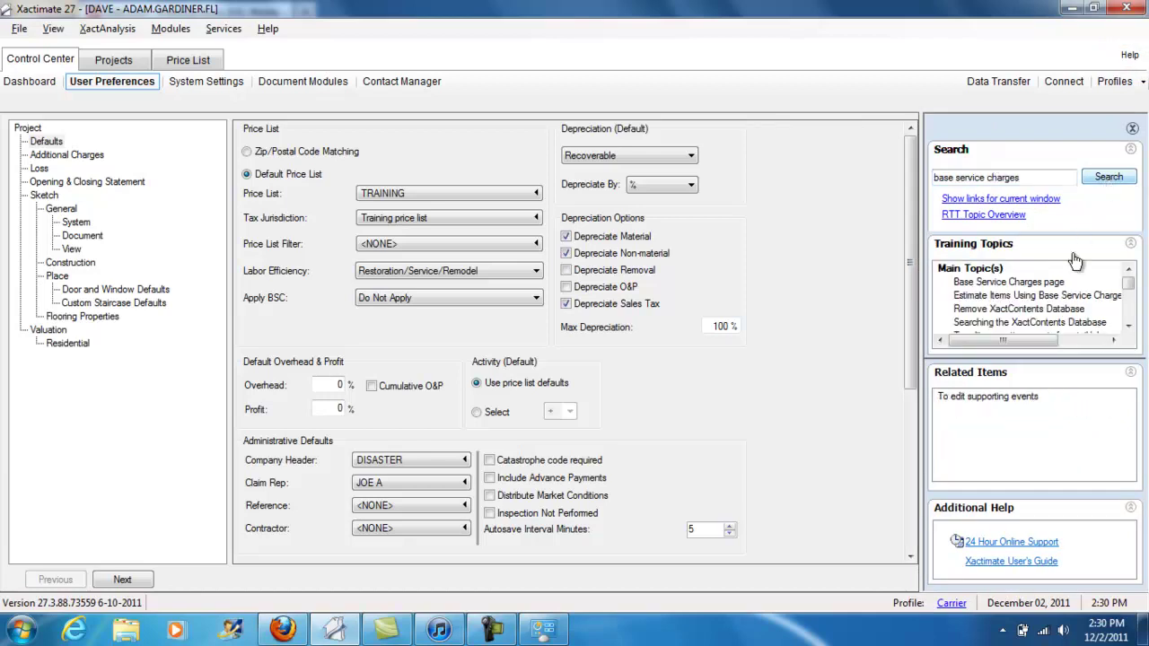
Step: Open the Base Service Charges page from the Training Topics results
{"action": "left_click", "coordinate": [1002, 286]}
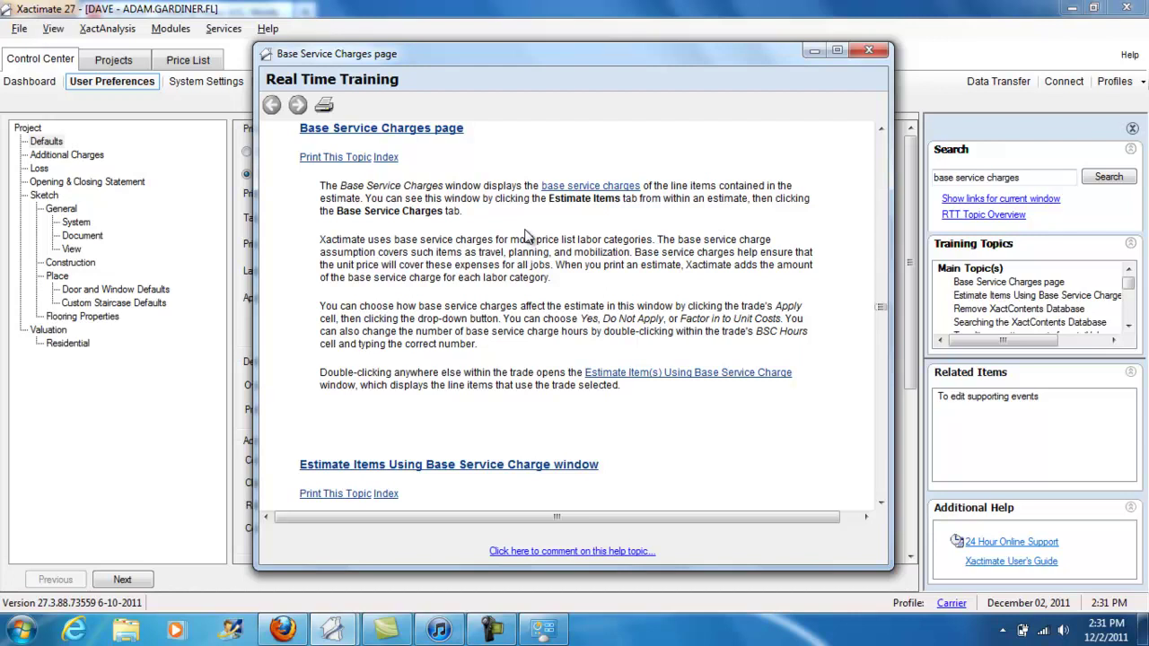
{"action": "left_click", "coordinate": [875, 52]}
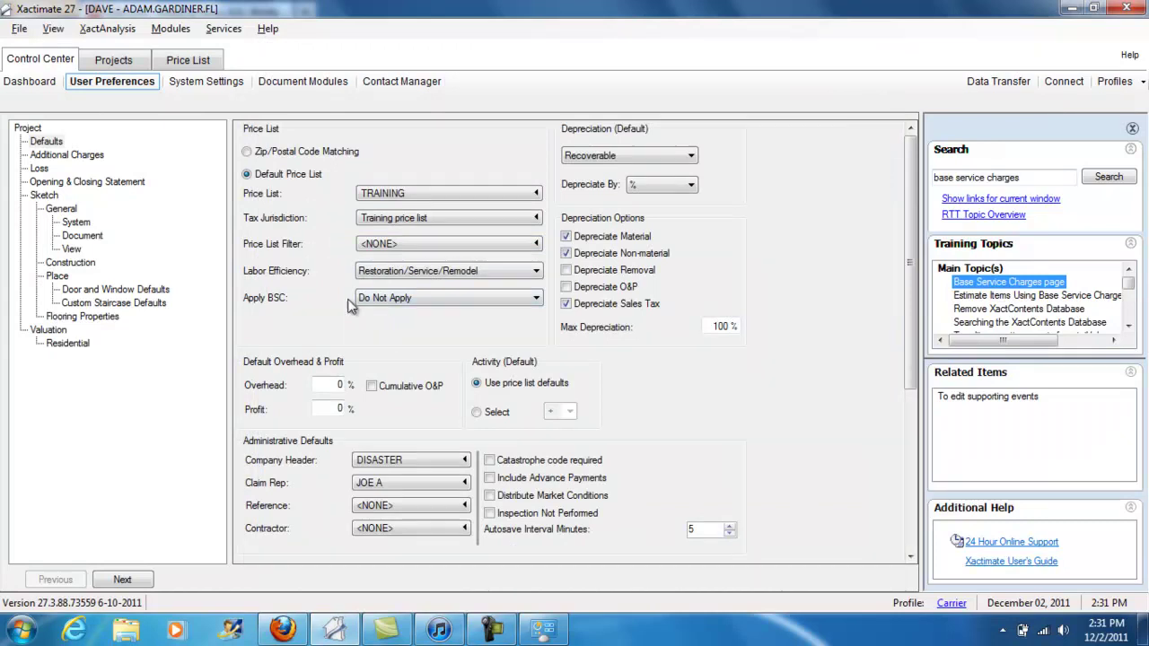
{"action": "left_click", "coordinate": [43, 82]}
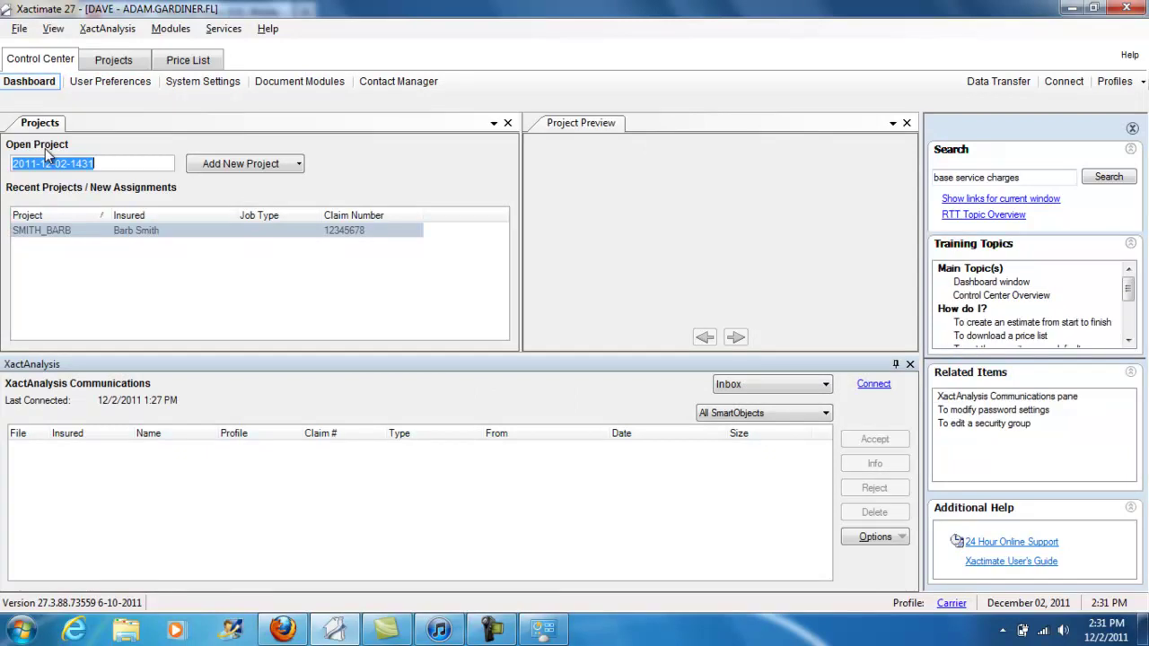
{"action": "type", "text": "B"}
{"action": "key", "text": "BackSpace"}
{"action": "key", "text": "BackSpace"}
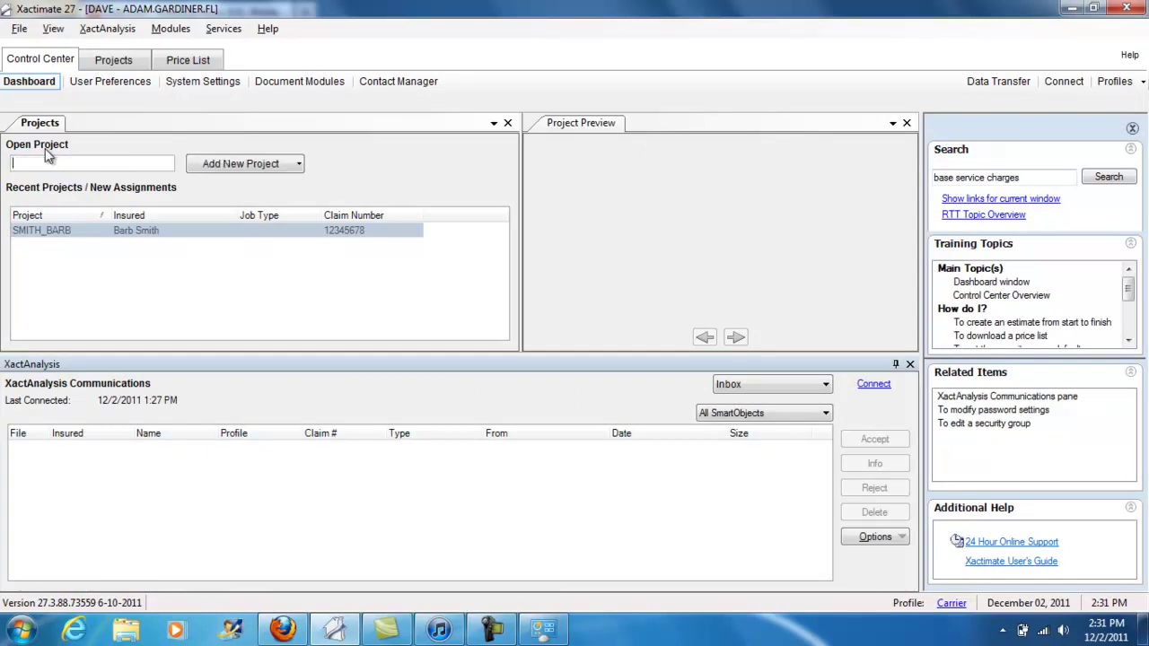
{"action": "type", "text": "S"}
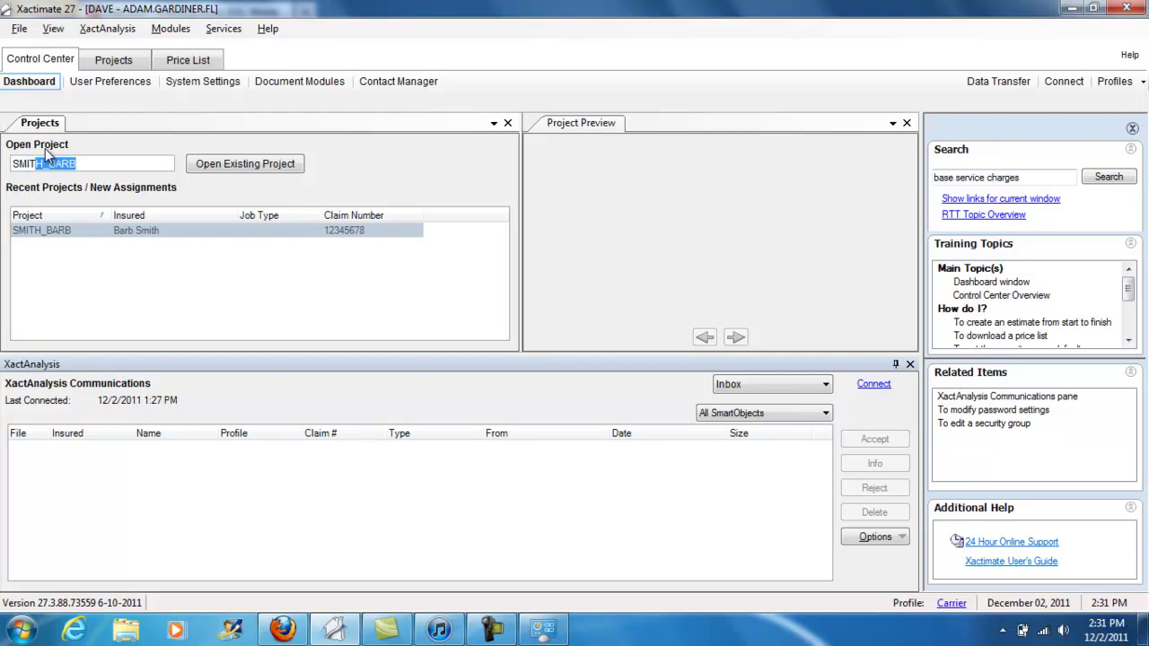
{"action": "type", "text": "MITH_JIM"}
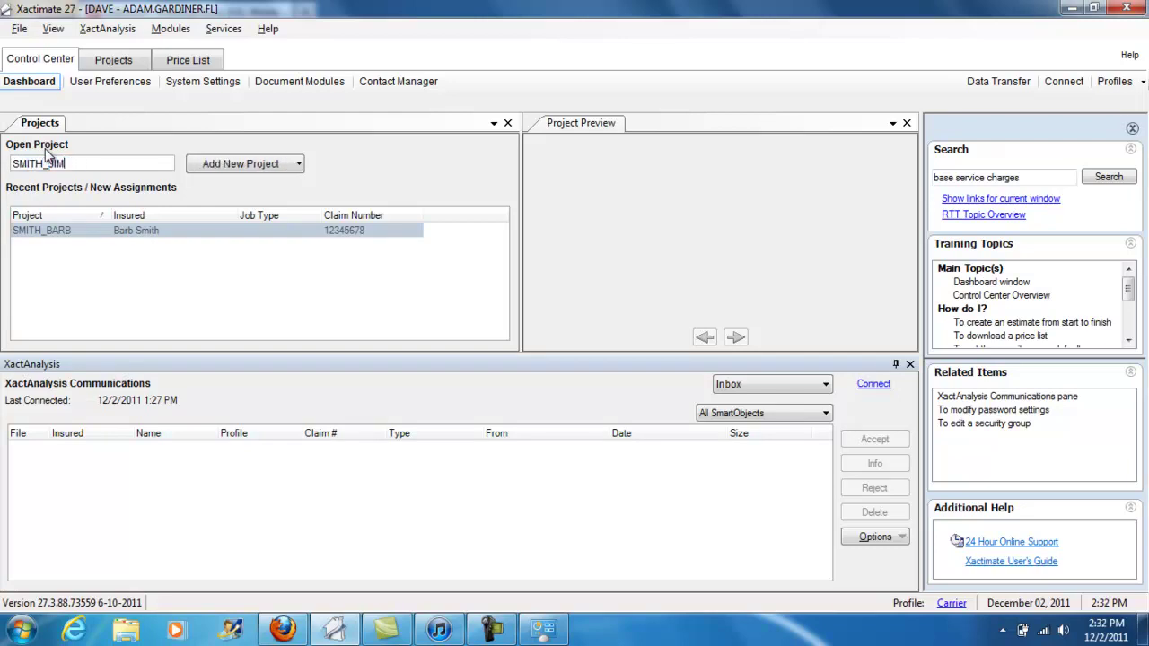
{"action": "left_click", "coordinate": [229, 165]}
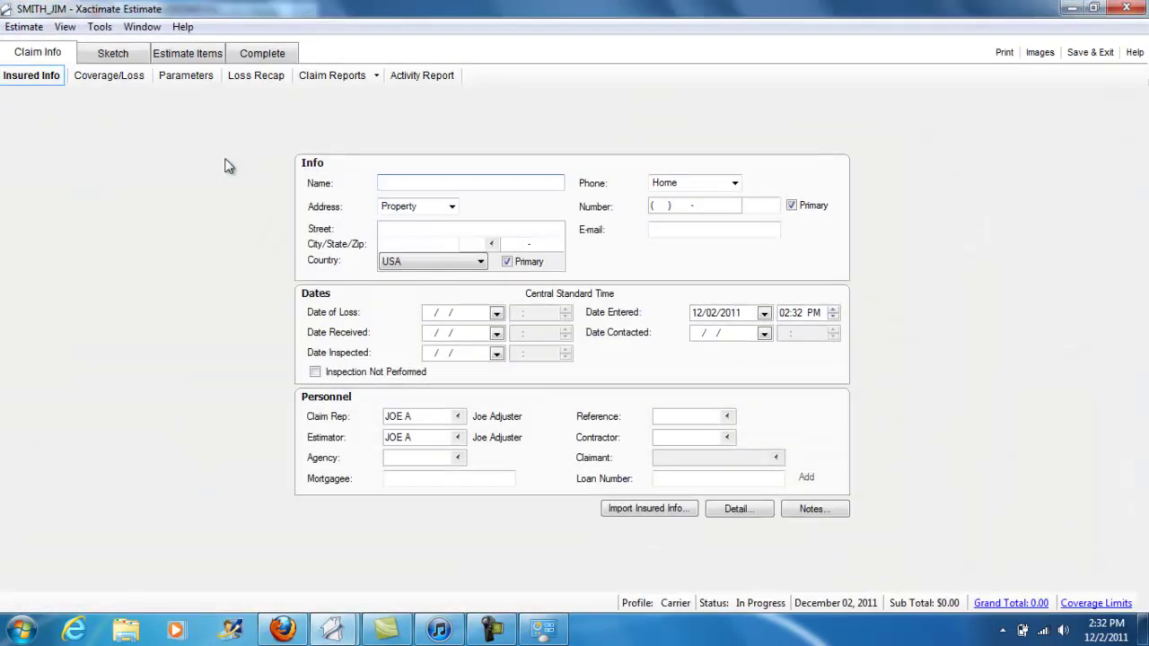
{"action": "left_click", "coordinate": [114, 55]}
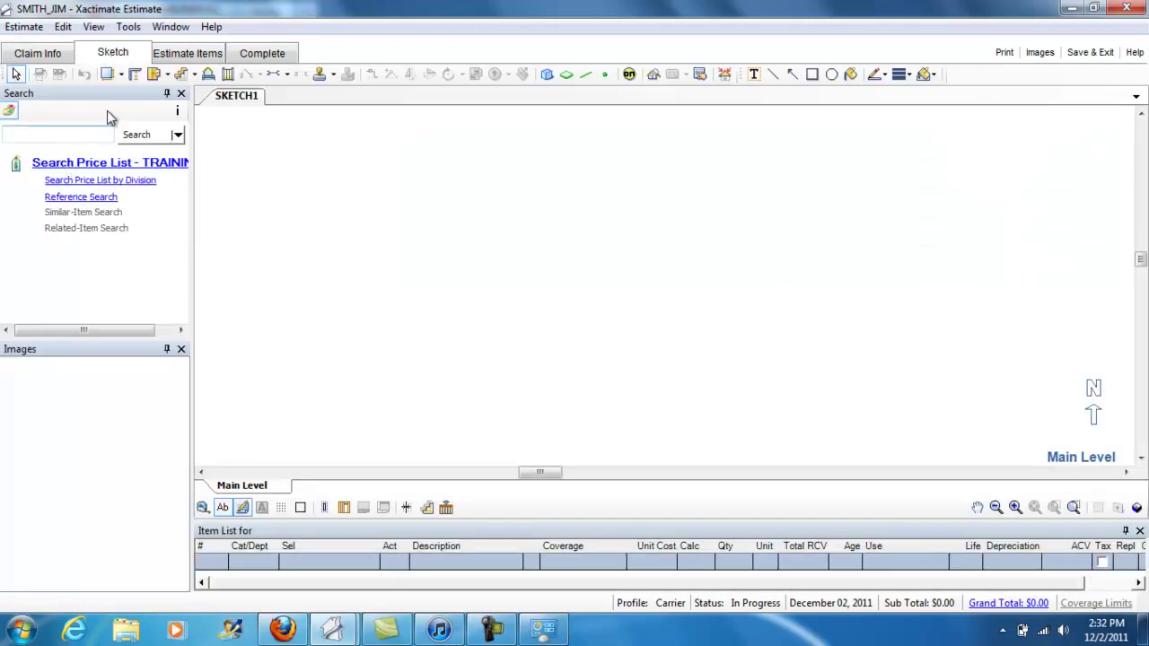
{"action": "left_click", "coordinate": [107, 74]}
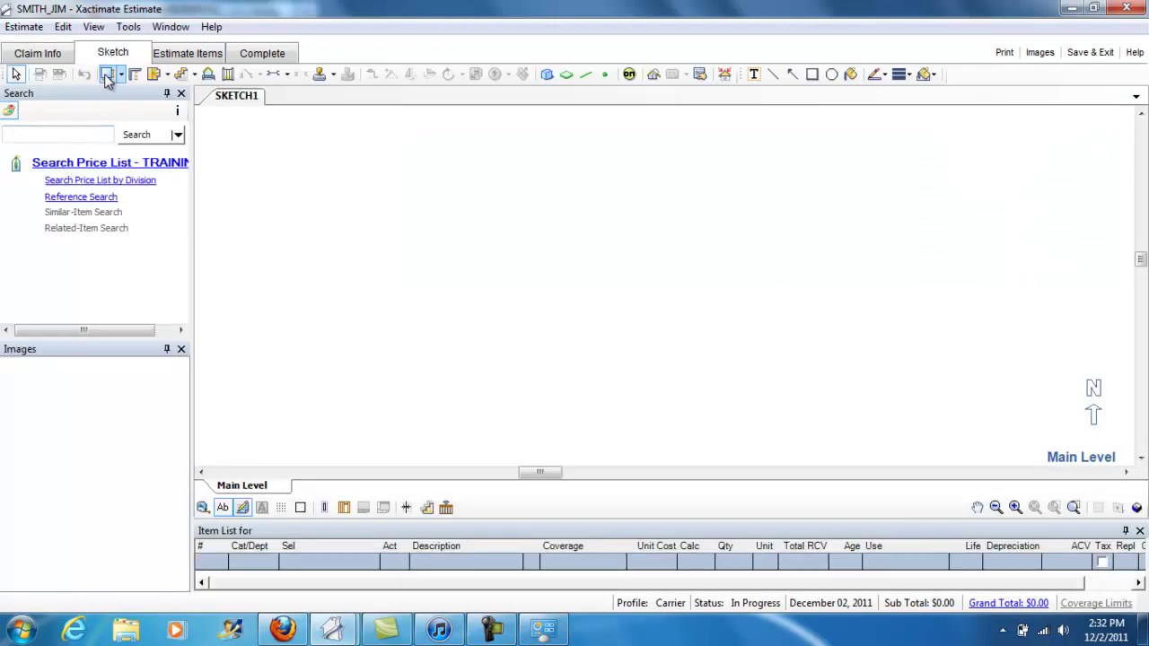
{"action": "left_click", "coordinate": [572, 258]}
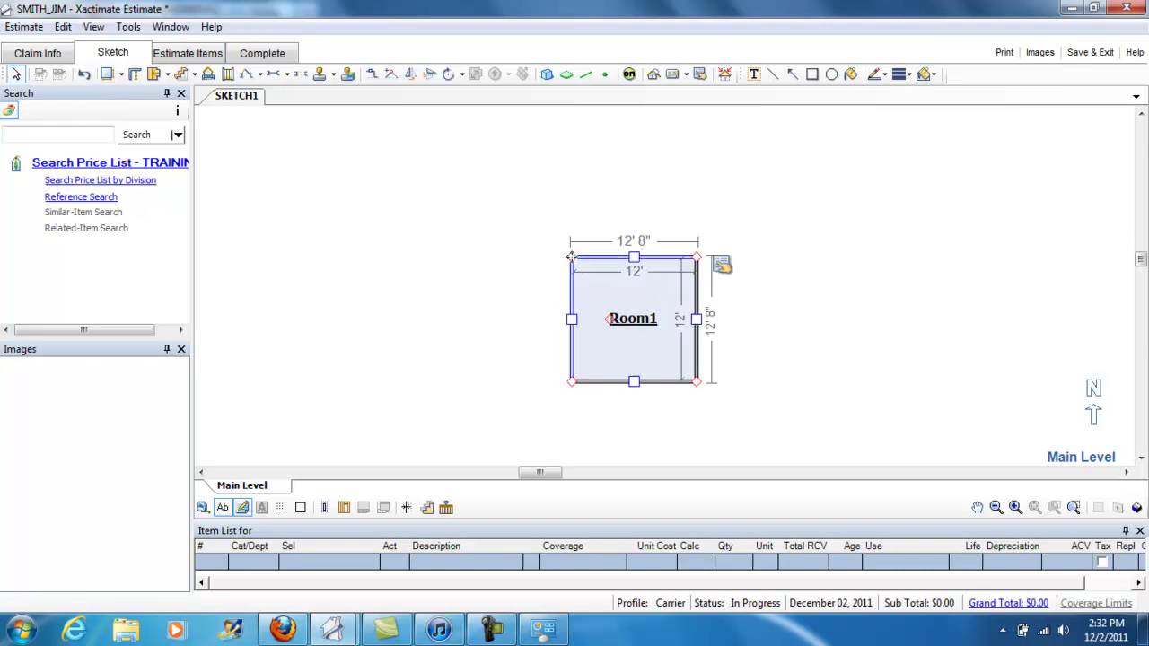
Step: Show Room1's saved macros under Estimate Items and select FLOODCARPET
{"action": "left_click", "coordinate": [192, 53]}
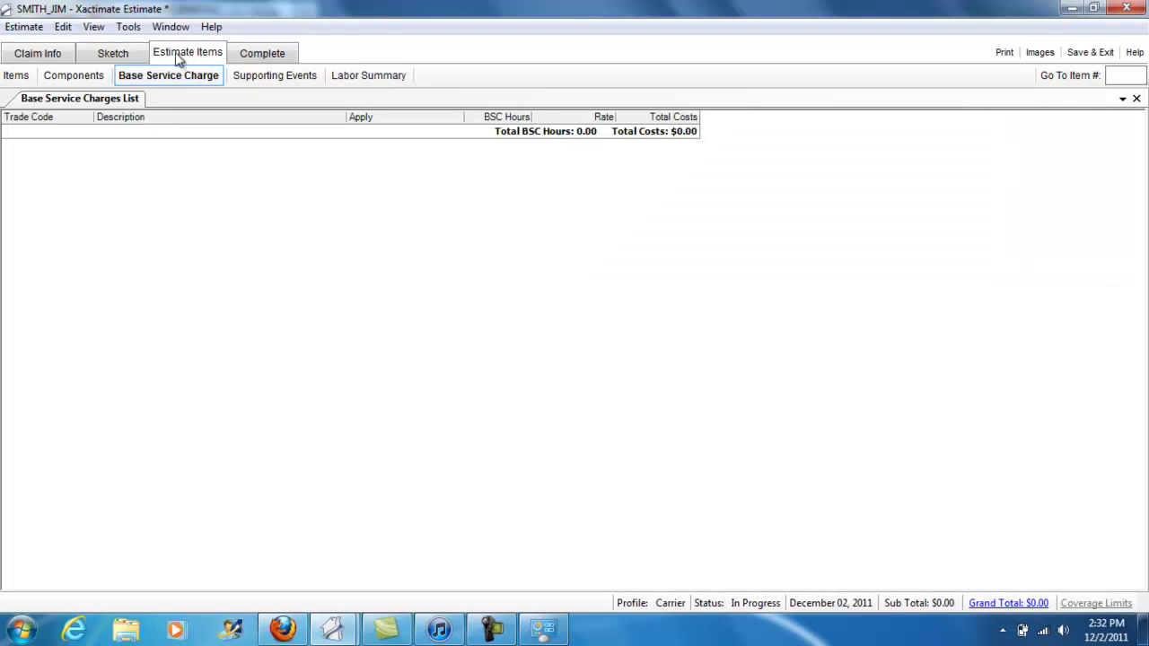
{"action": "left_click", "coordinate": [16, 76]}
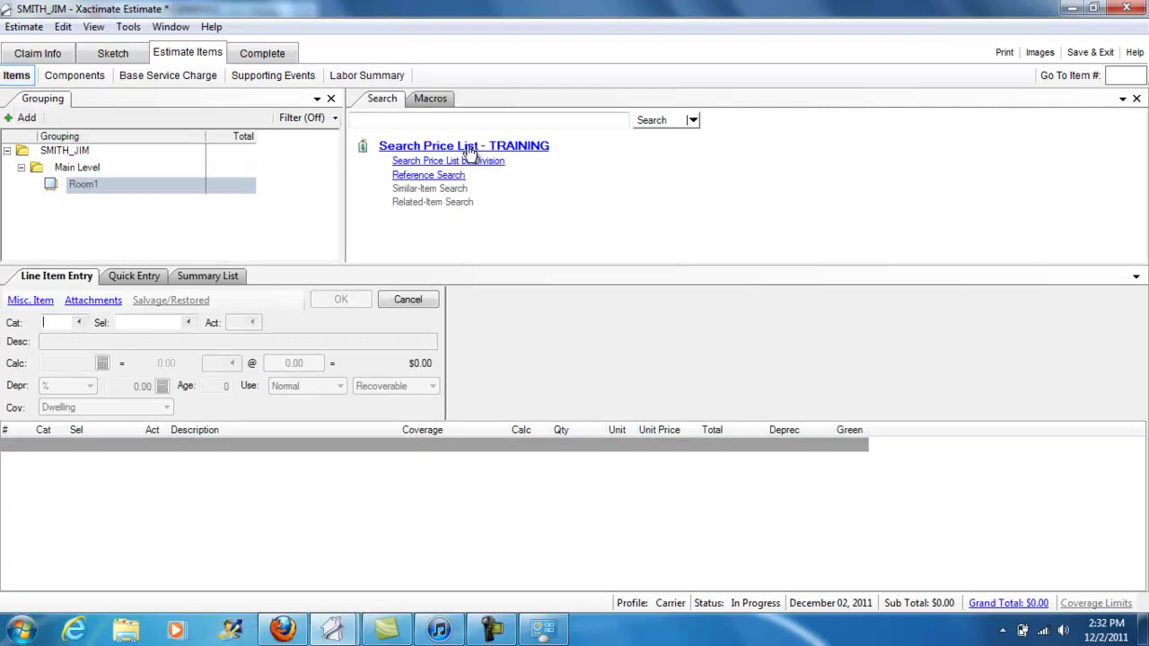
{"action": "left_click", "coordinate": [433, 98]}
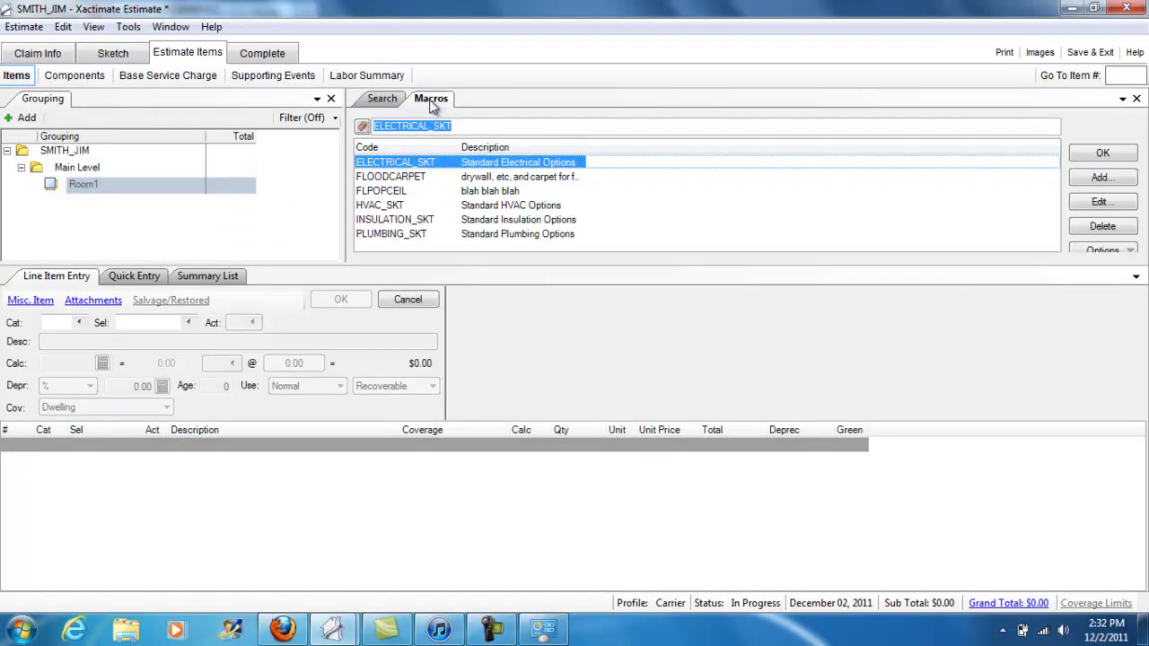
{"action": "left_click", "coordinate": [407, 180]}
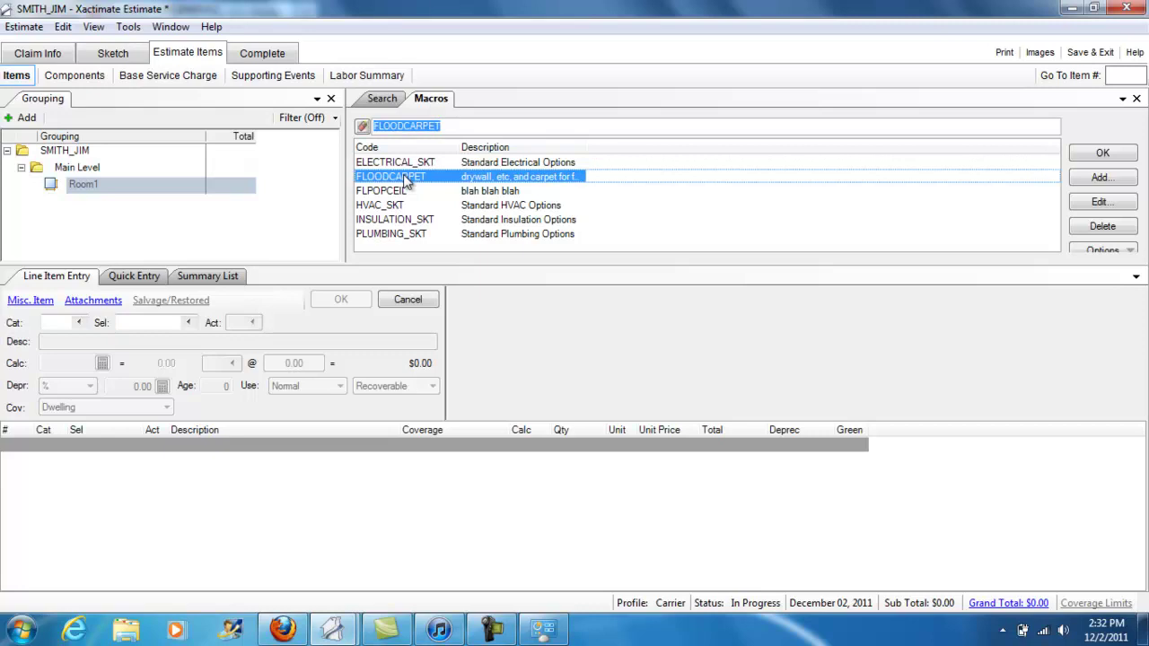
Step: Apply the FLOODCARPET macro to Room1 and enlarge the list to show all thirteen items
{"action": "double_click", "coordinate": [406, 179]}
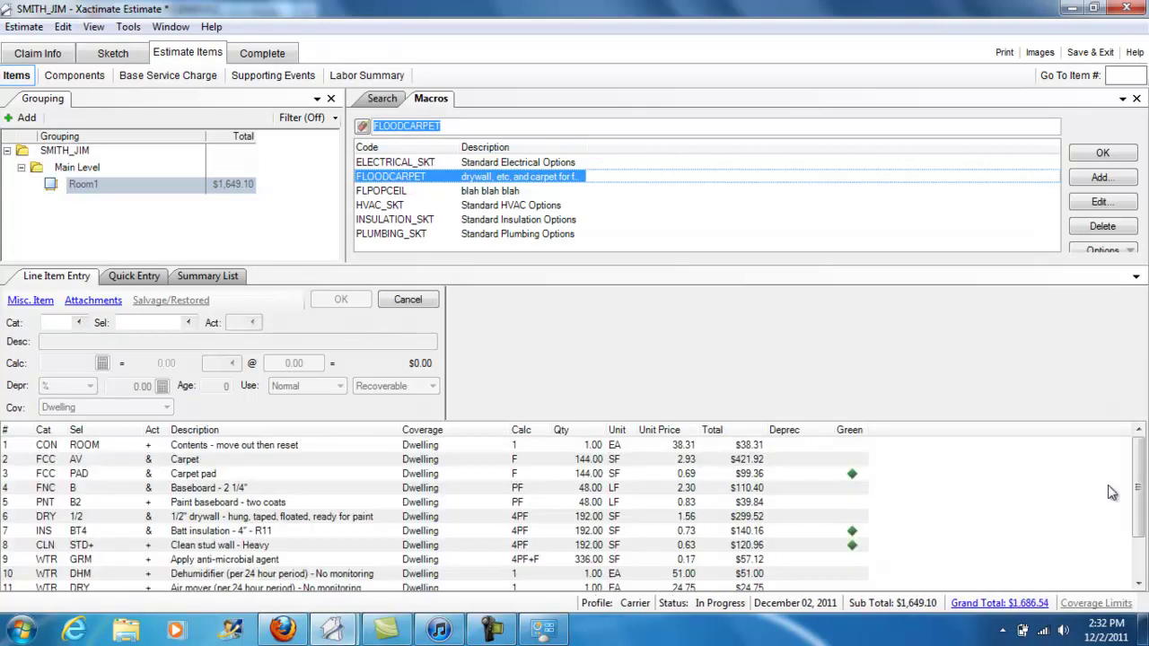
{"action": "scroll", "coordinate": [1122, 492], "scroll_direction": "down", "scroll_amount": 2}
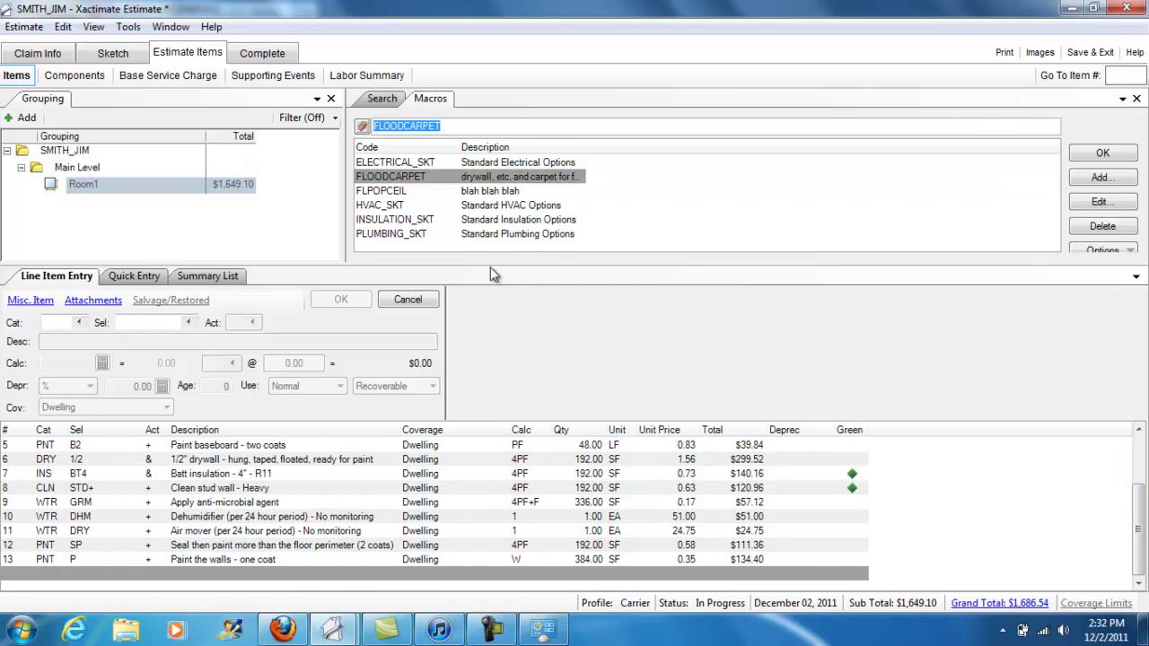
{"action": "left_click_drag", "start_coordinate": [490, 265], "coordinate": [489, 164]}
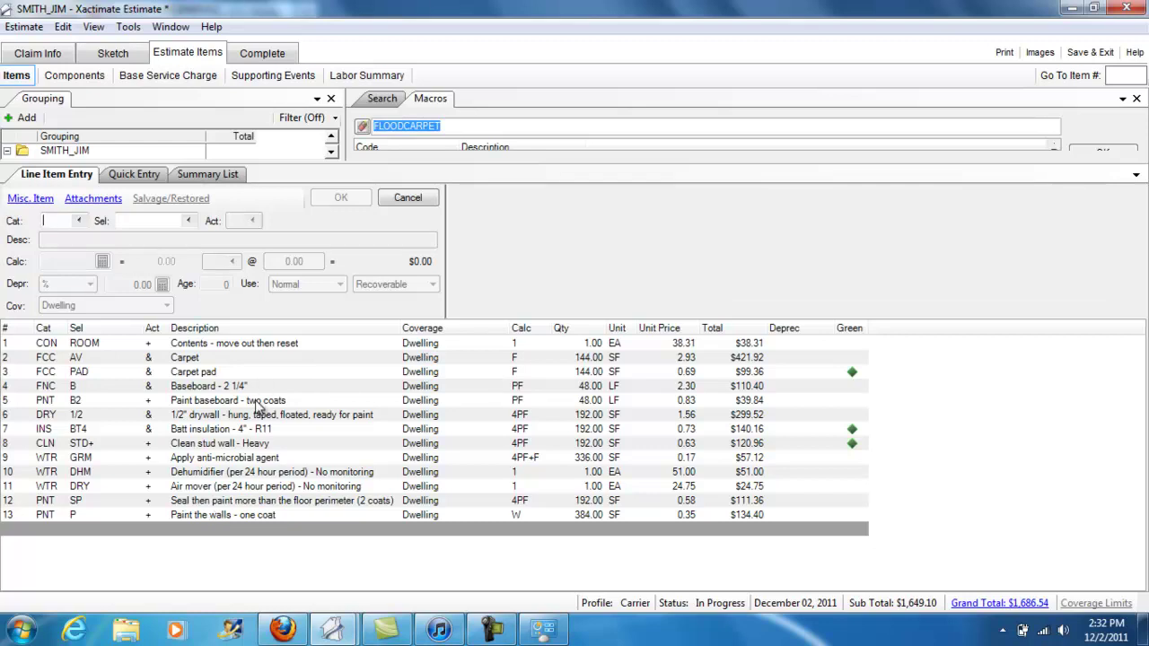
{"action": "left_click", "coordinate": [341, 378]}
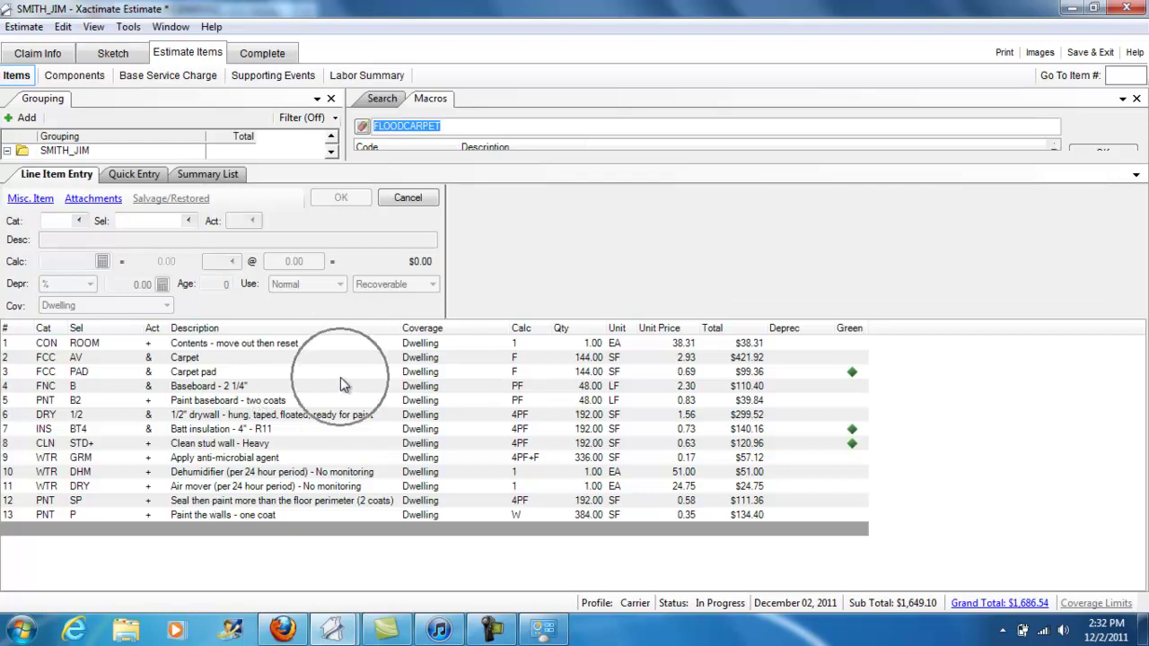
Step: Set the Carpenter - Finish, Trim/Cabinet base service charge to Yes (2.00 hours, $113.22)
{"action": "left_click", "coordinate": [188, 81]}
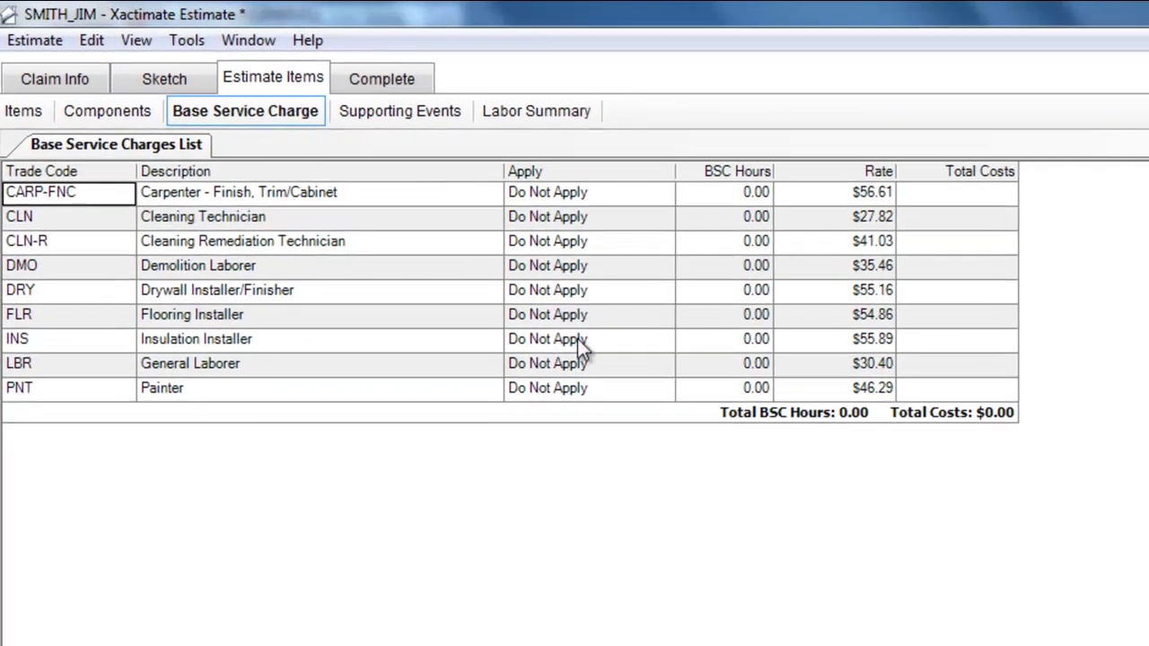
{"action": "left_click", "coordinate": [656, 192]}
{"action": "left_click", "coordinate": [662, 193]}
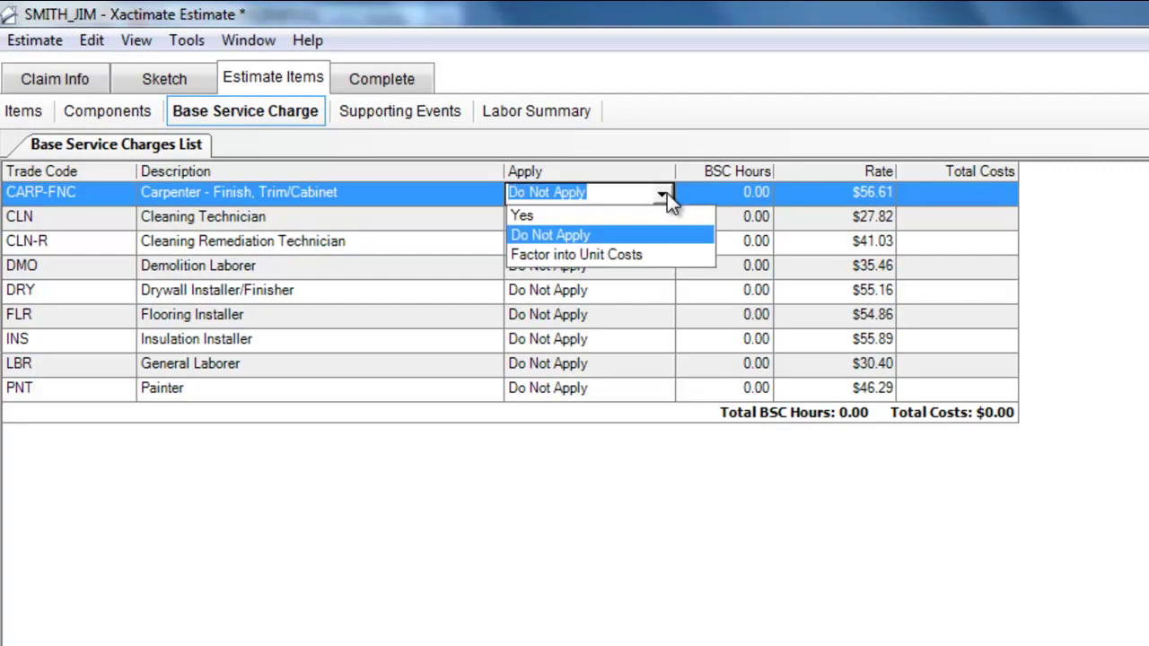
{"action": "key", "text": "Return"}
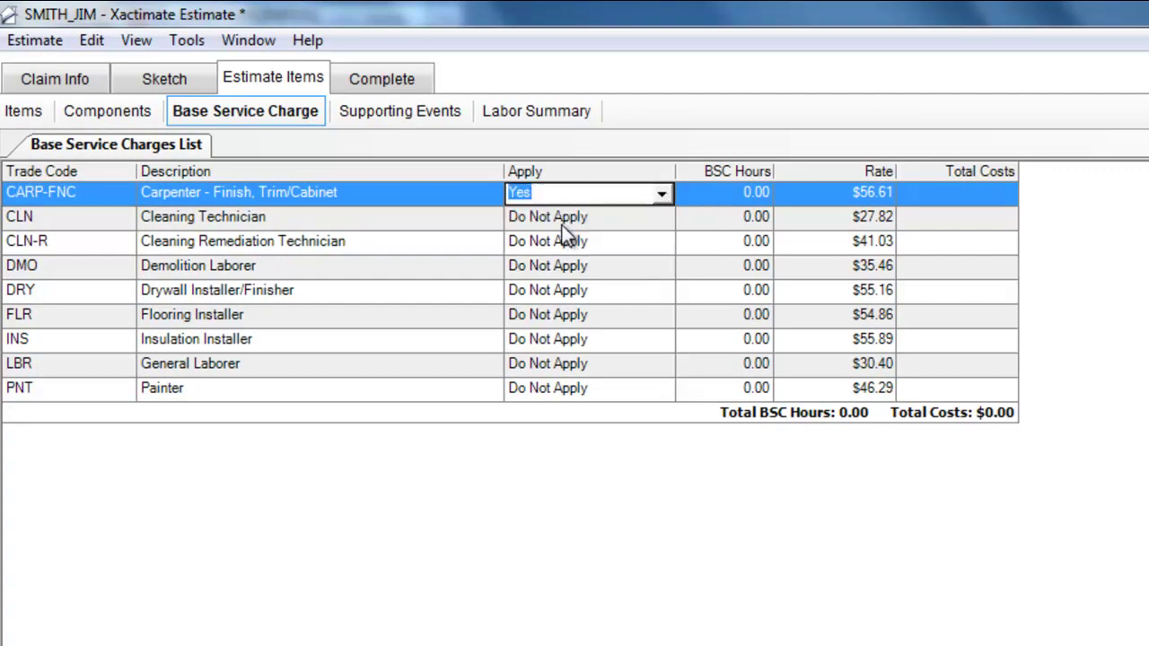
{"action": "left_click", "coordinate": [522, 259]}
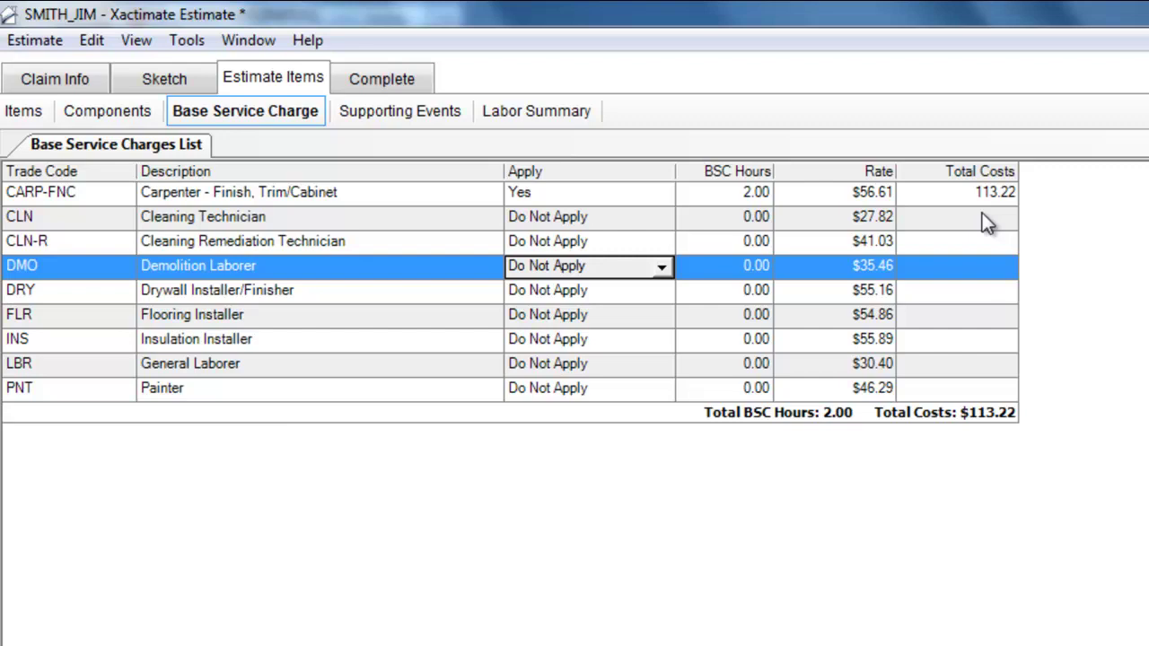
Step: Select all nine trades and apply base service charges, totaling 17.00 hours and $816.04
{"action": "left_click", "coordinate": [394, 244]}
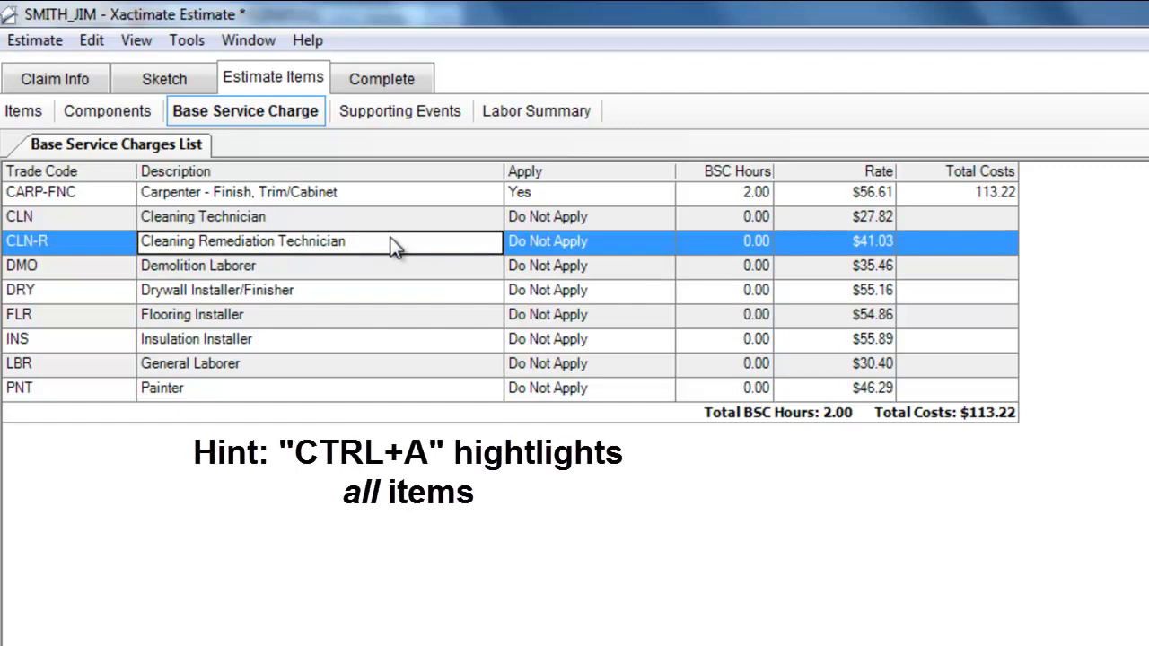
{"action": "key", "text": "ctrl+a"}
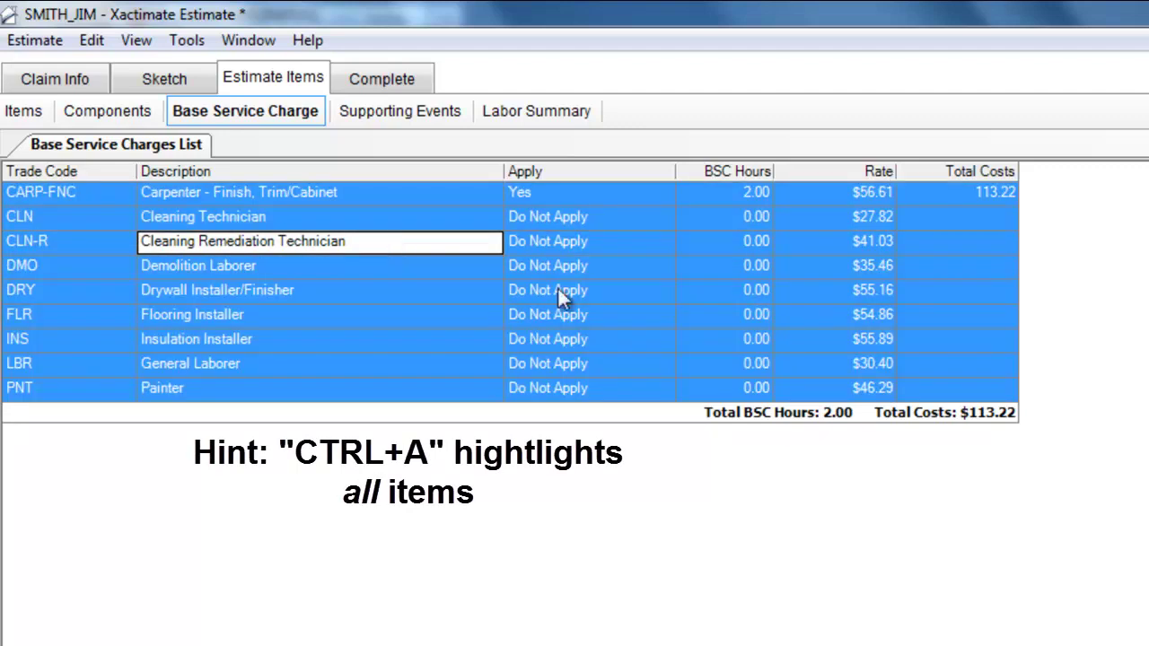
{"action": "right_click", "coordinate": [698, 243]}
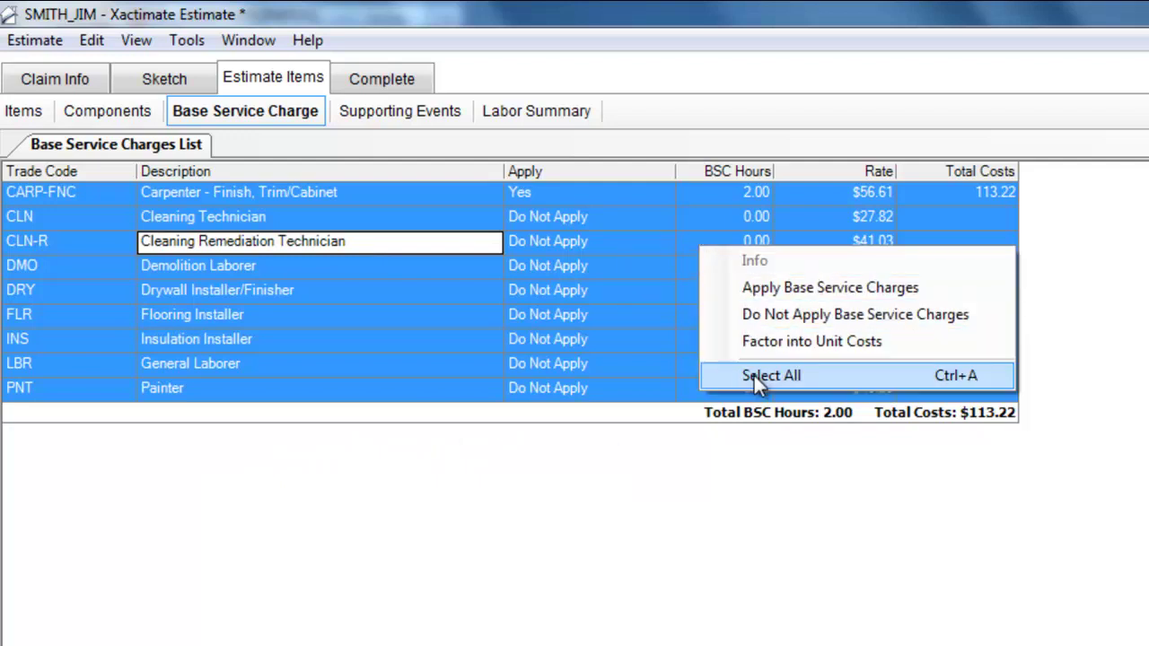
{"action": "left_click", "coordinate": [775, 282]}
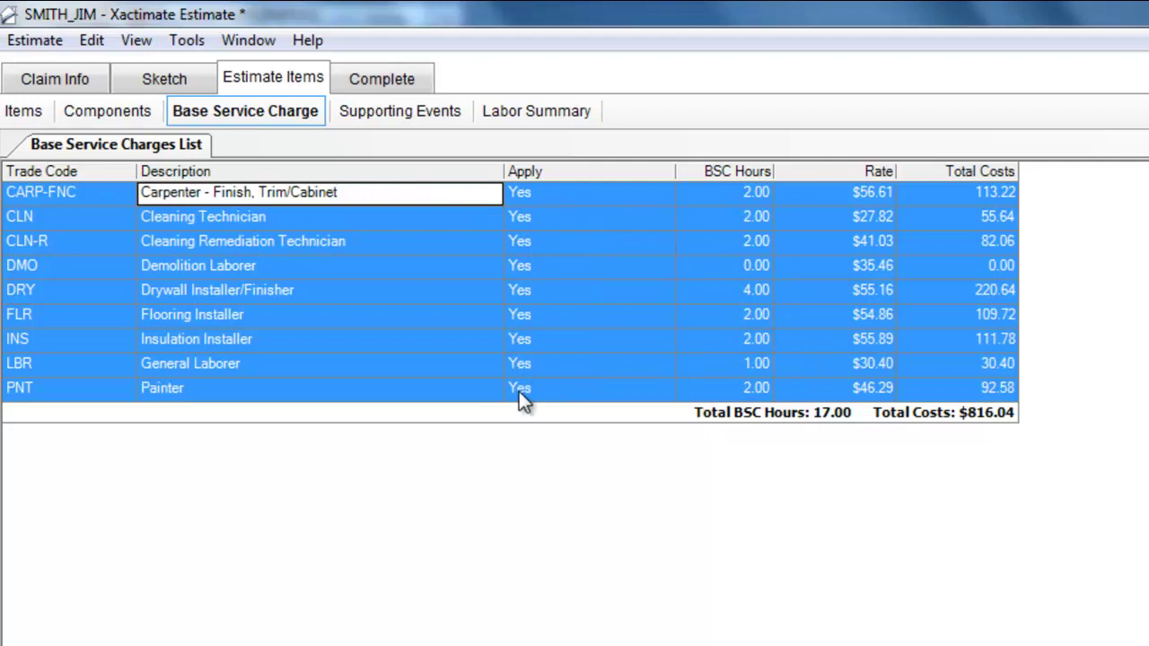
{"action": "left_click", "coordinate": [584, 392]}
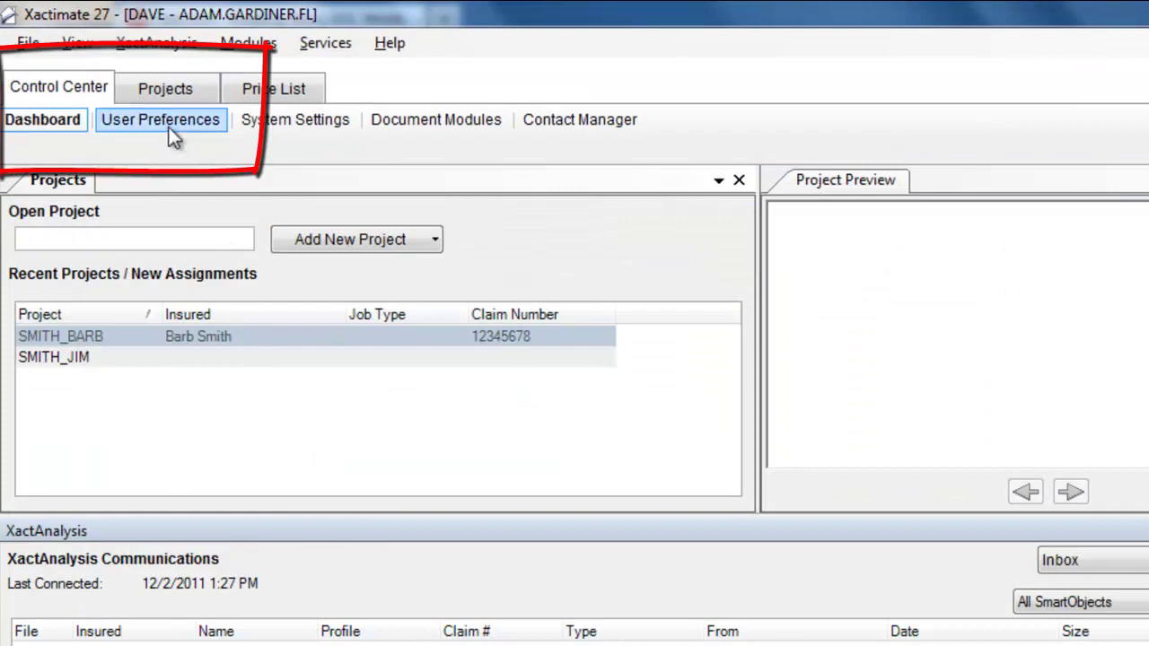
{"action": "left_click", "coordinate": [168, 126]}
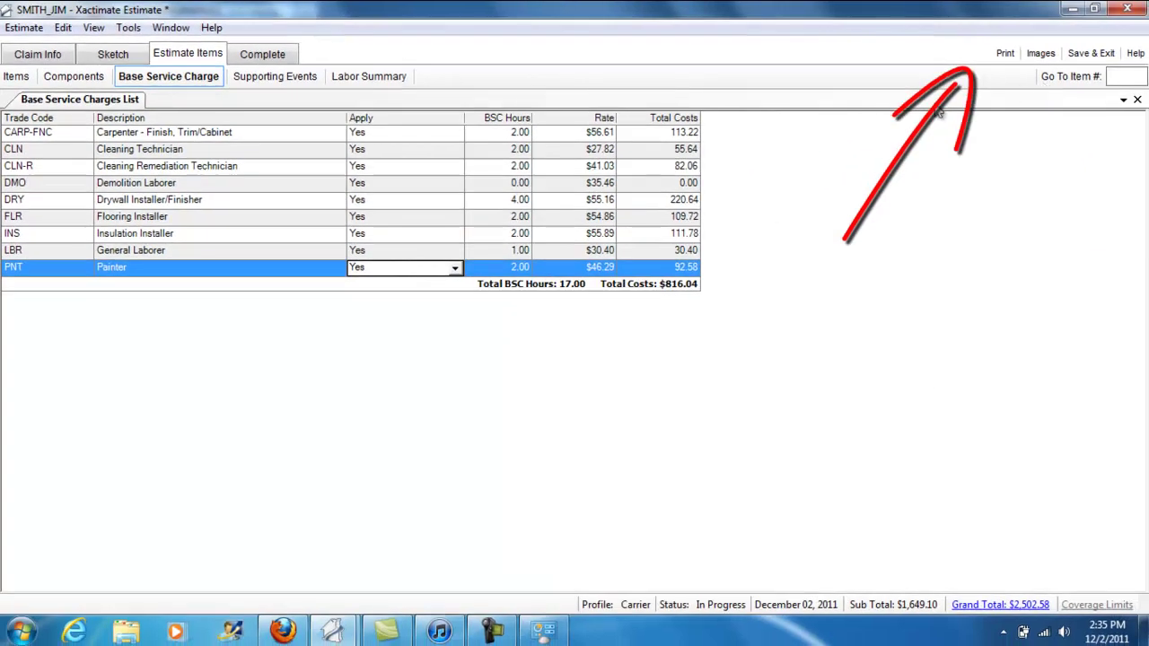
Step: Preview the 7-page Final Draft report, accepting the 15% flooring waste notice
{"action": "left_click", "coordinate": [1005, 56]}
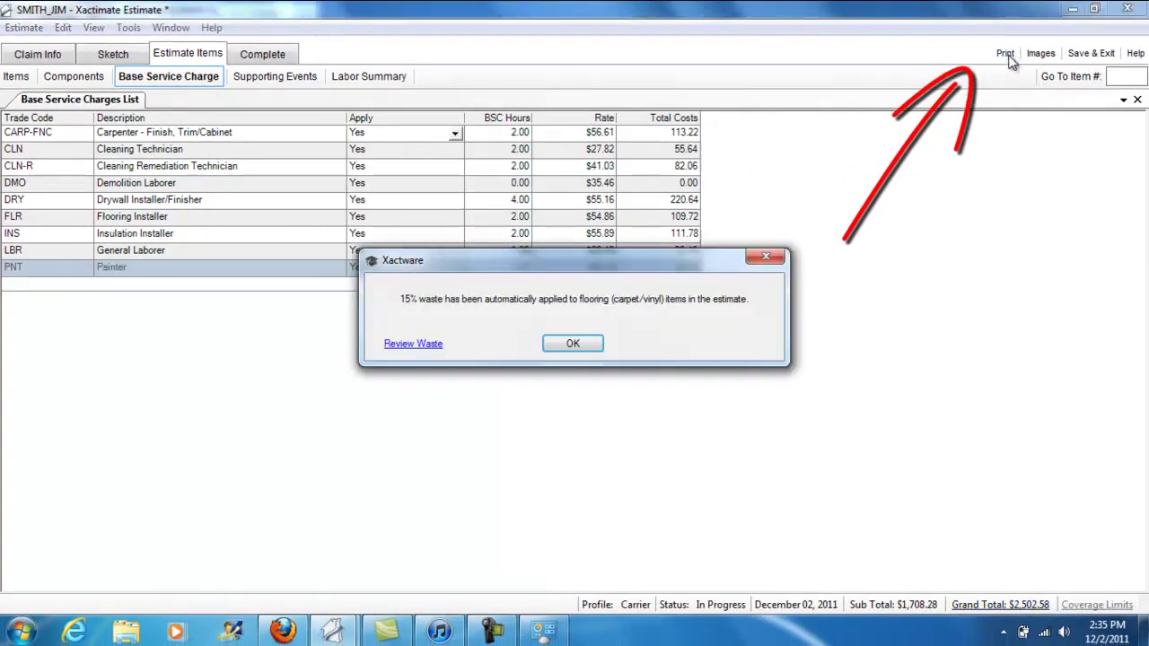
{"action": "left_click", "coordinate": [563, 345]}
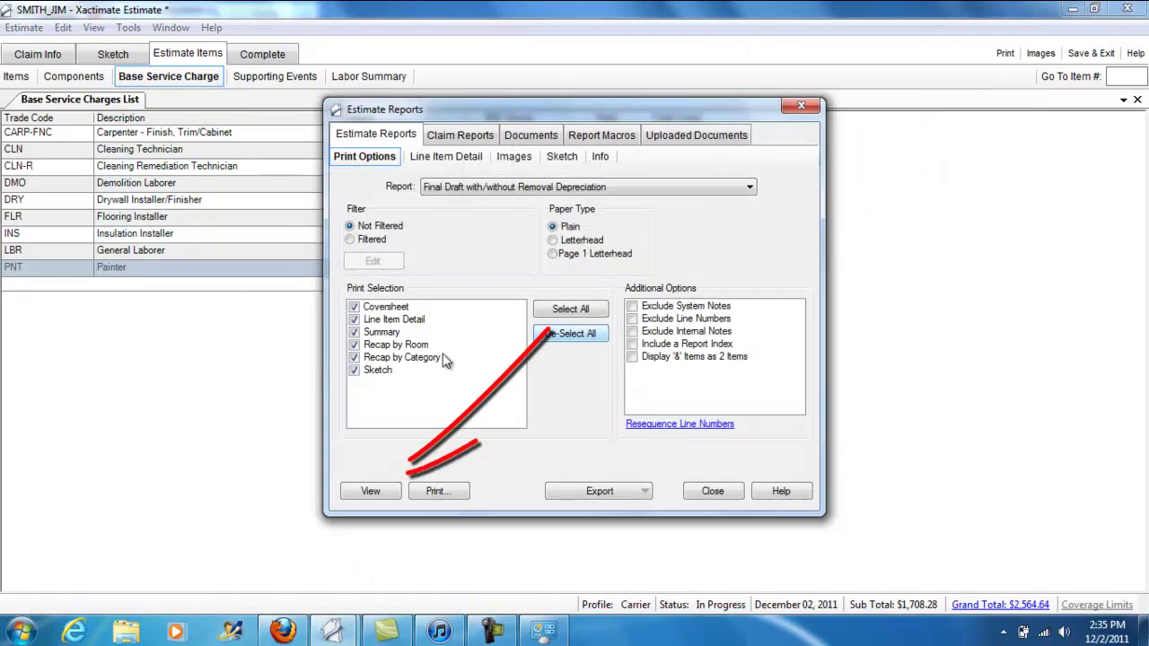
{"action": "left_click", "coordinate": [368, 493]}
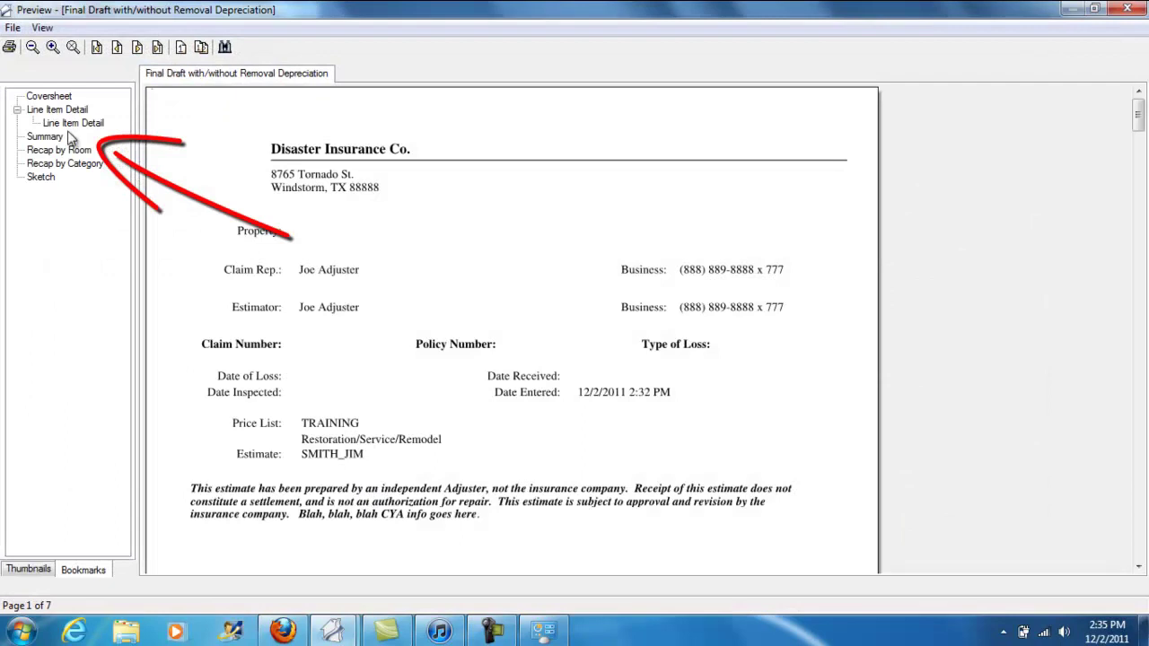
Step: Show the Base Service Charges adjustments of $816.04, bringing line item totals to $2,524.32
{"action": "left_click", "coordinate": [77, 125]}
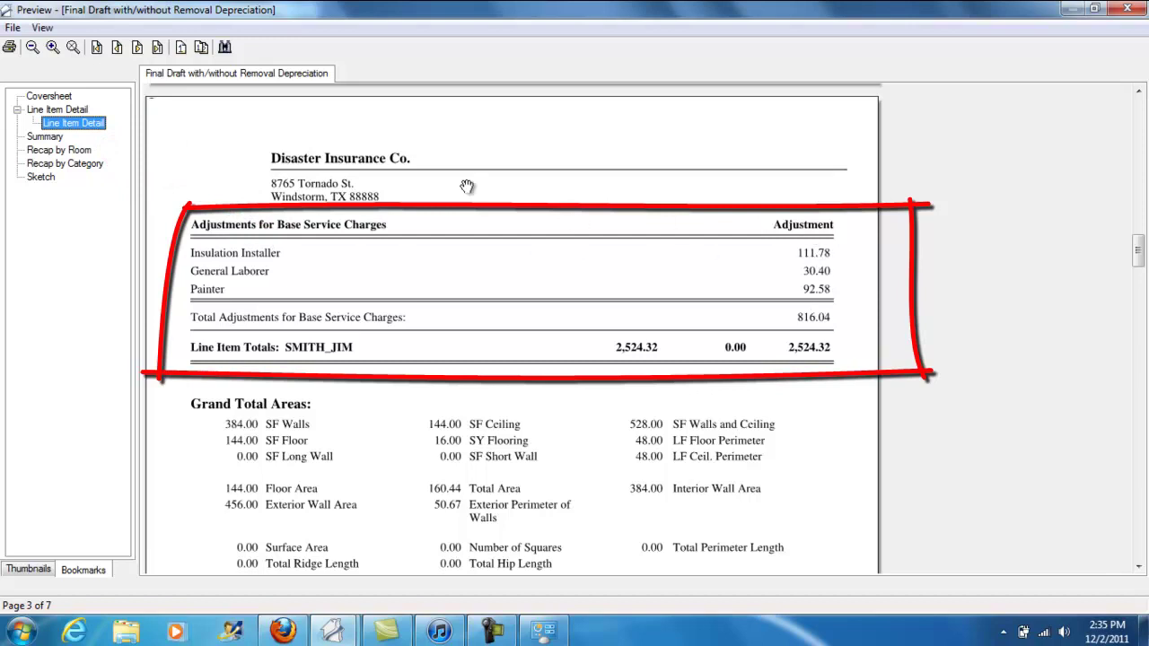
{"action": "left_click", "coordinate": [51, 117]}
{"action": "left_click", "coordinate": [52, 110]}
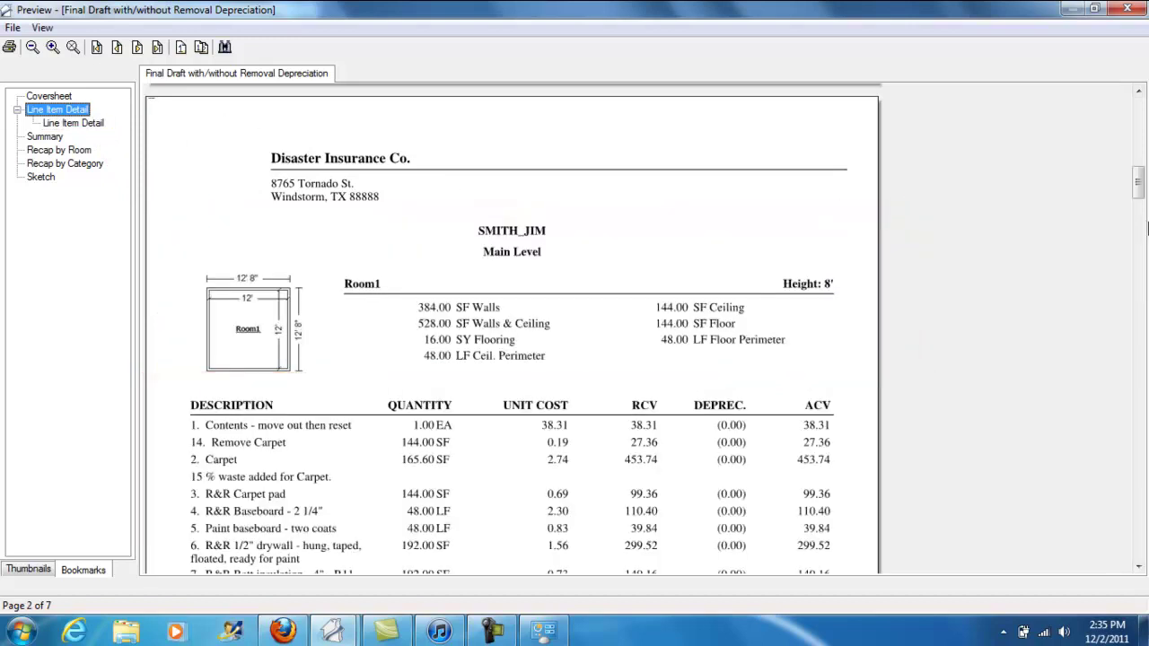
{"action": "scroll", "coordinate": [1138, 185], "scroll_direction": "down", "scroll_amount": 10}
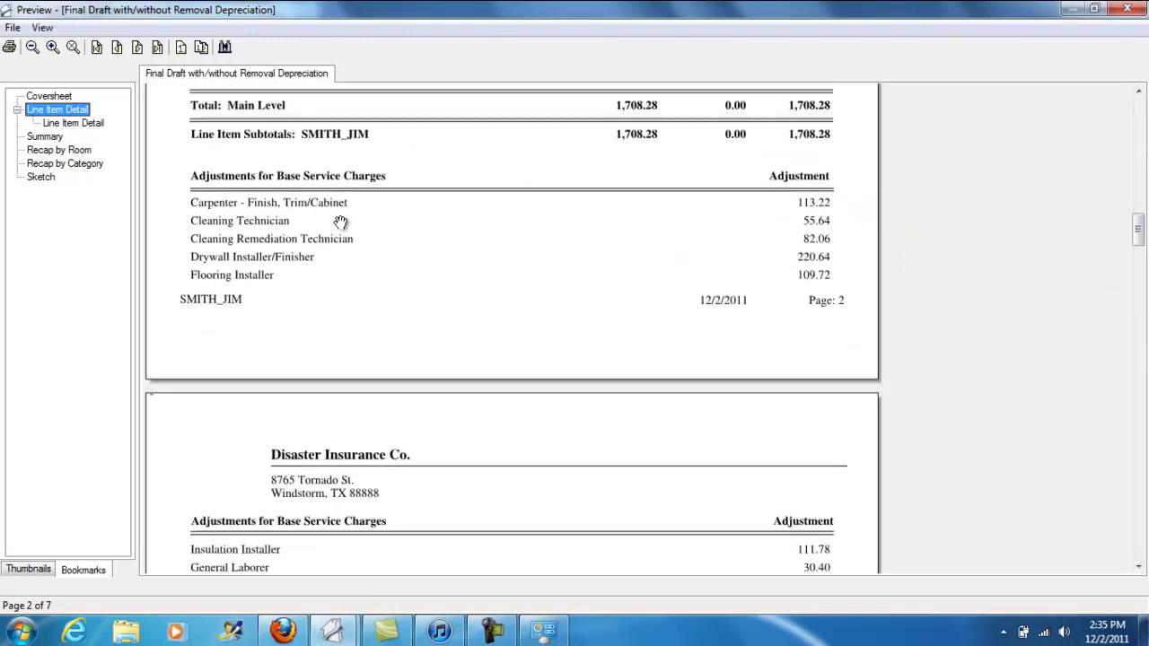
{"action": "left_click_drag", "start_coordinate": [1138, 233], "coordinate": [1140, 238]}
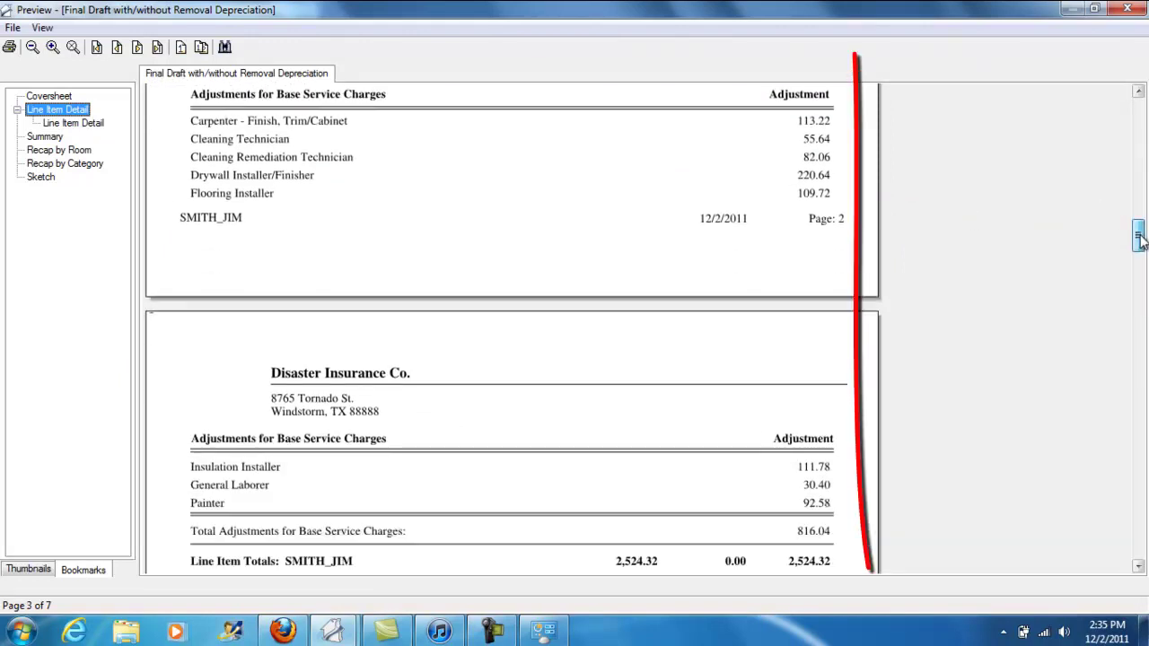